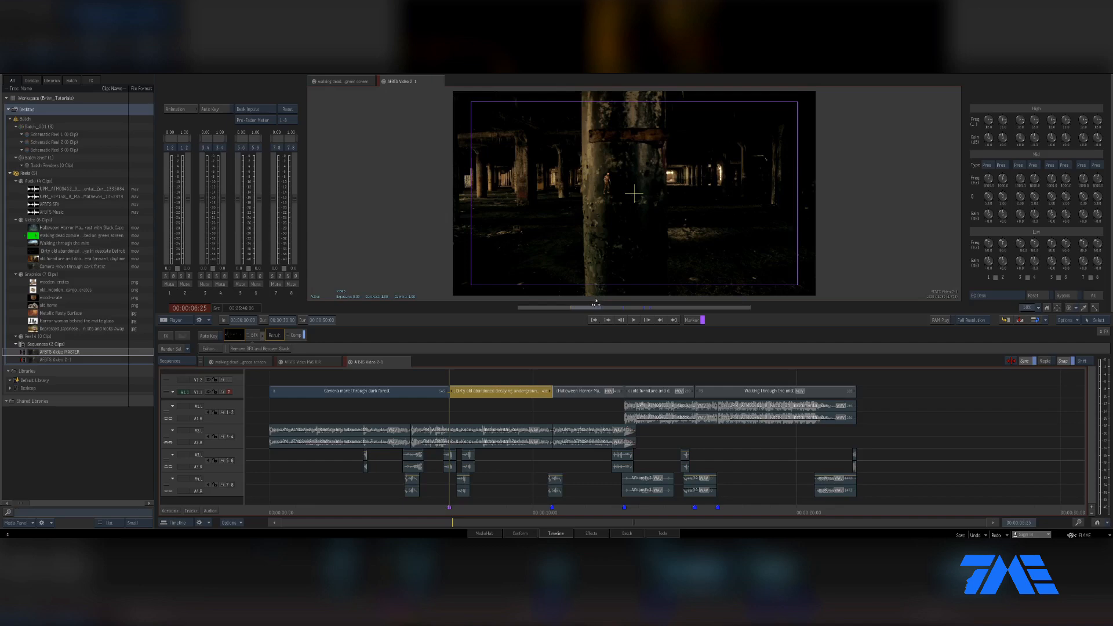
# Step: Preview the edited sequence around the forest title shot and the following clip
pyautogui.moveTo(402, 512); pyautogui.dragTo(340, 510)
pyautogui.press('space')
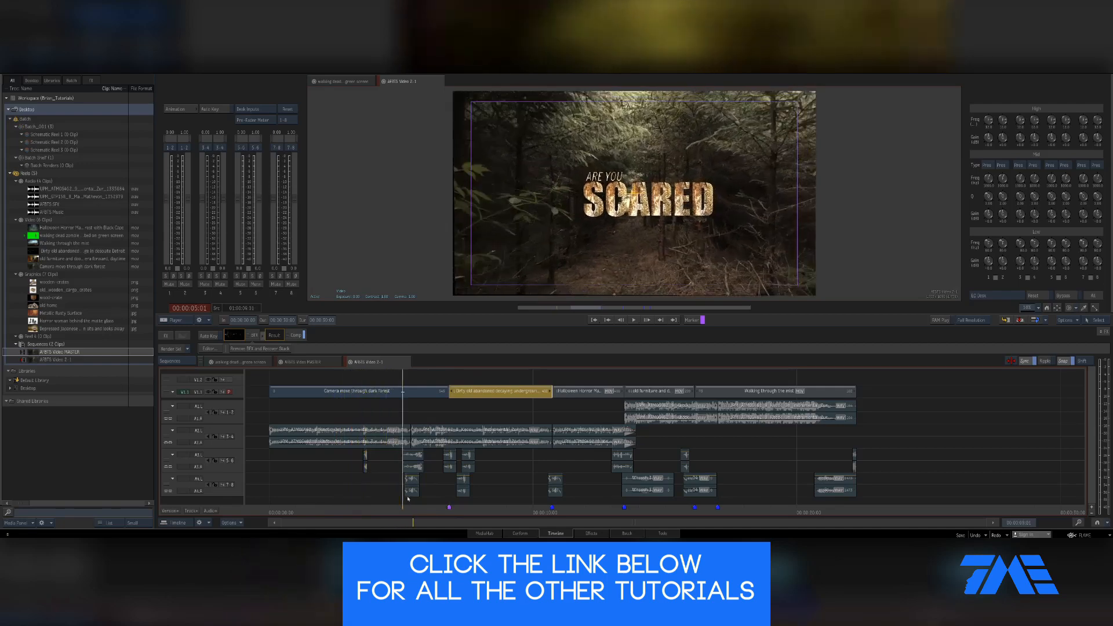
pyautogui.moveTo(424, 497); pyautogui.dragTo(447, 495)
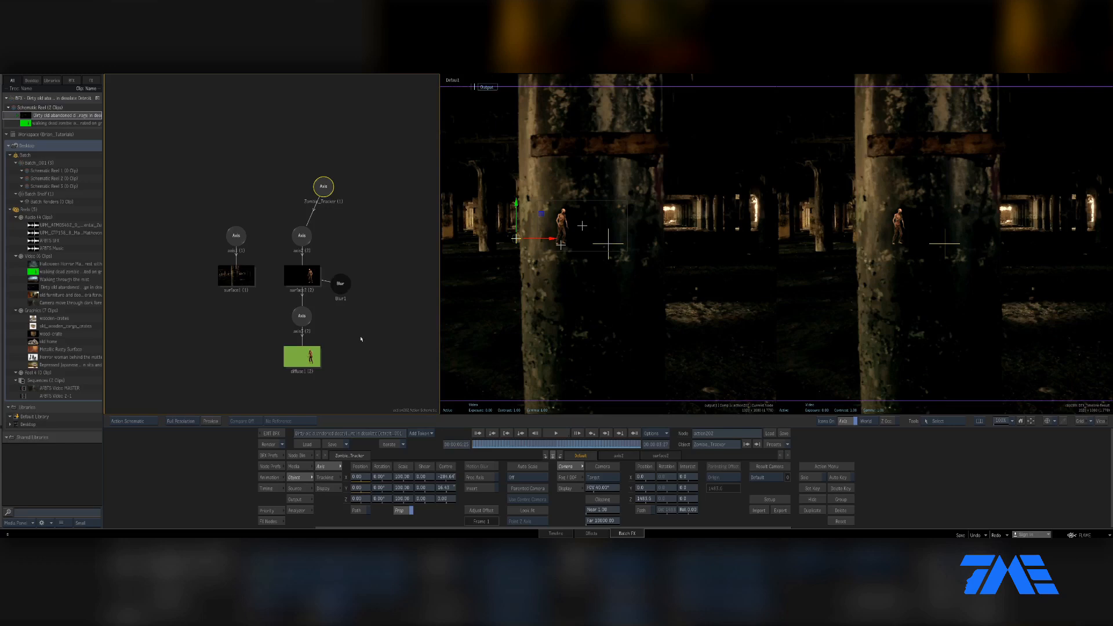
# Step: Compare the Batch FX schematic with the Action schematic of the abandoned-underground zombie shot
pyautogui.press('`')
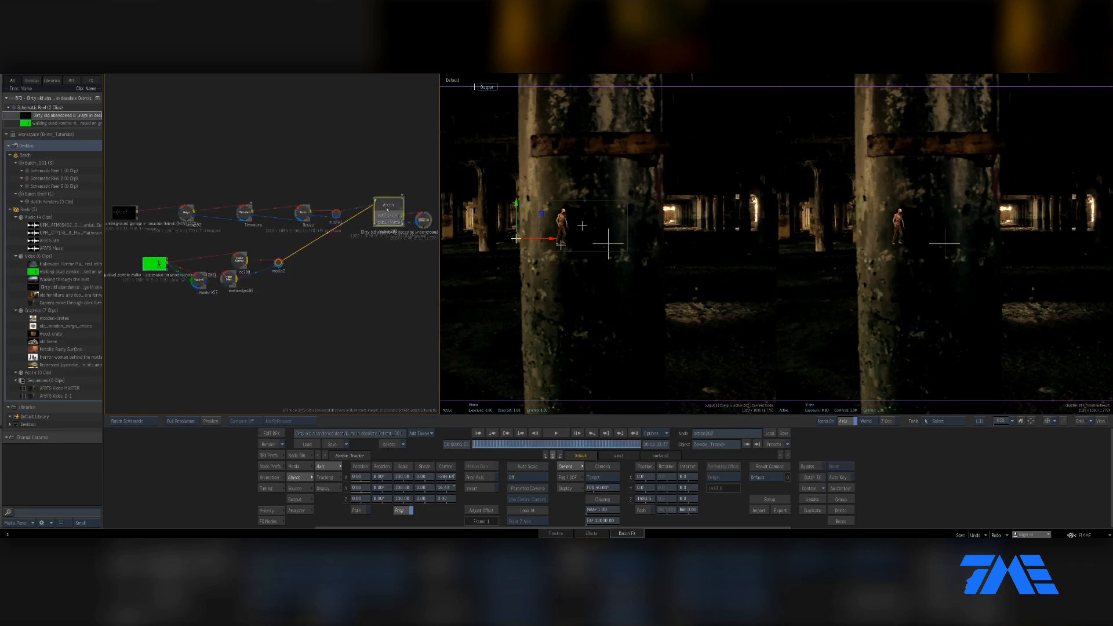
pyautogui.press('`')
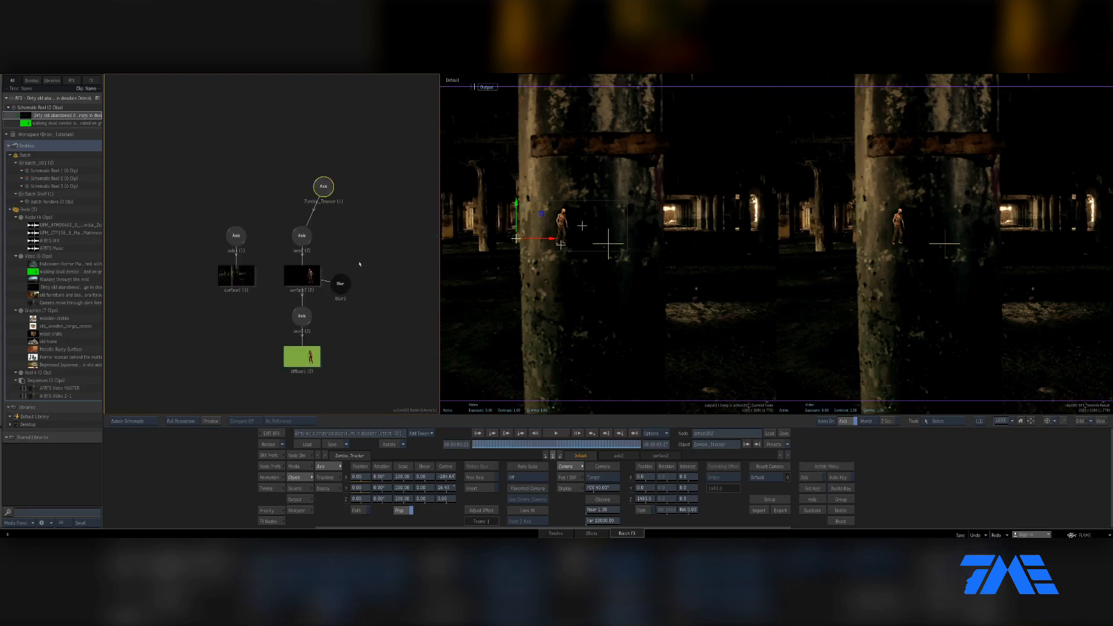
pyautogui.press('`')
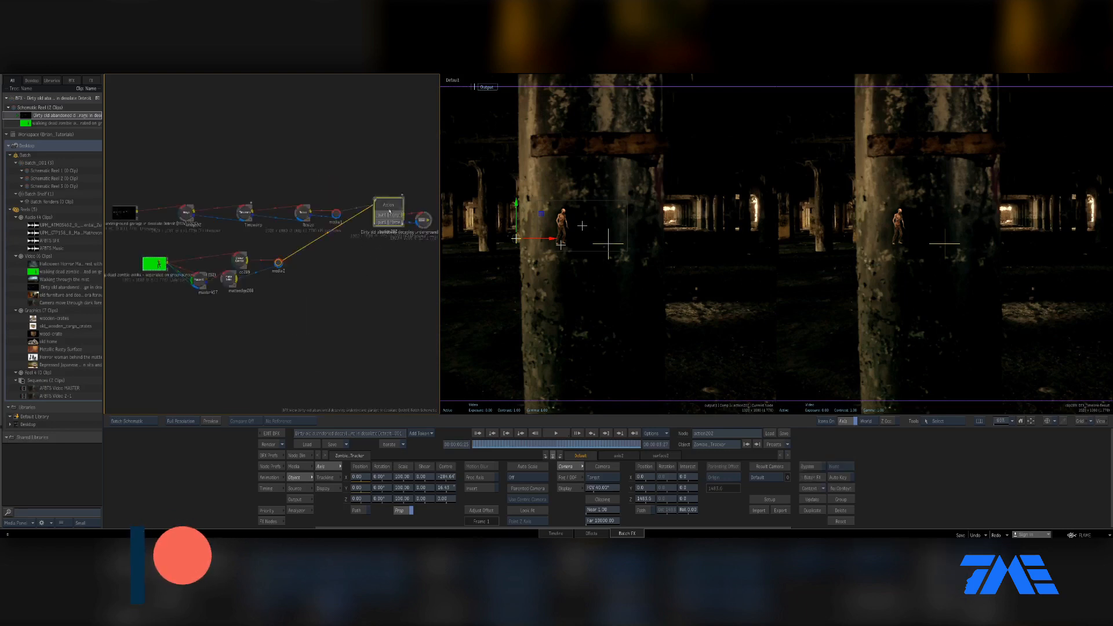
pyautogui.press('`')
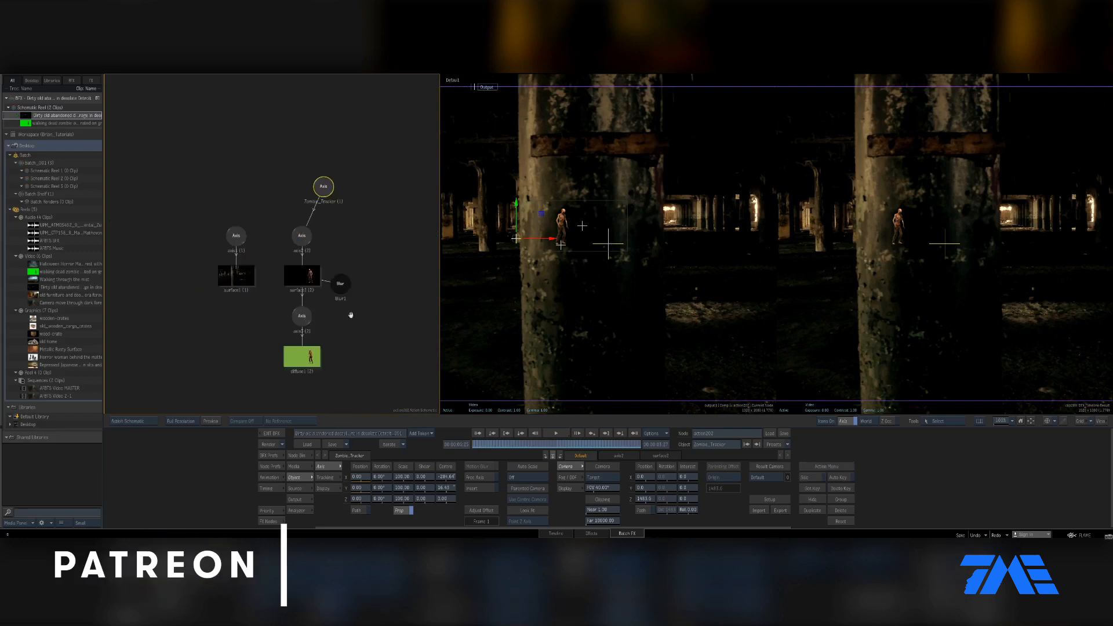
# Step: Separate the background surface's axis from the zombie nodes, display the node bin and frame the full shot in the viewport
pyautogui.moveTo(348, 328); pyautogui.dragTo(364, 248)
pyautogui.moveTo(258, 156); pyautogui.dragTo(175, 201)
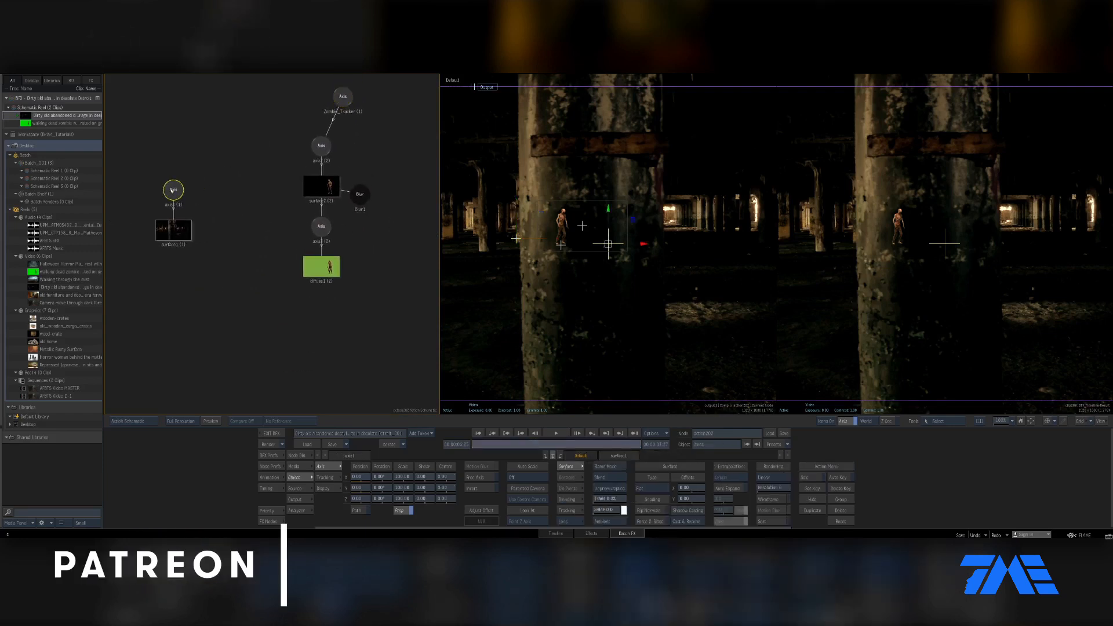
pyautogui.click(297, 455)
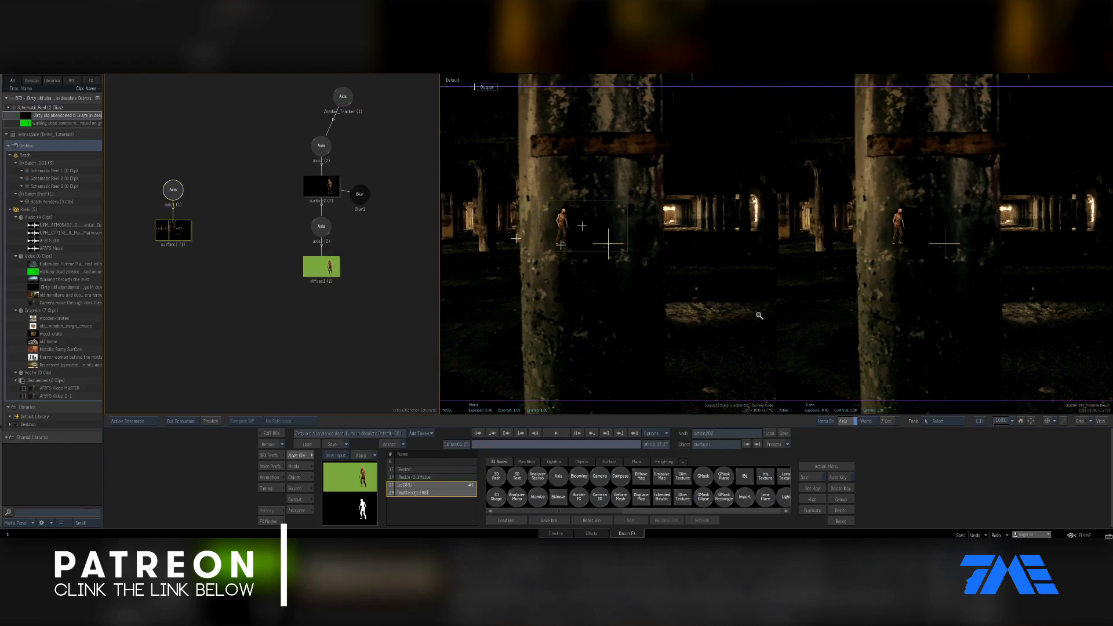
pyautogui.click(727, 331)
pyautogui.moveTo(718, 335); pyautogui.dragTo(670, 307)
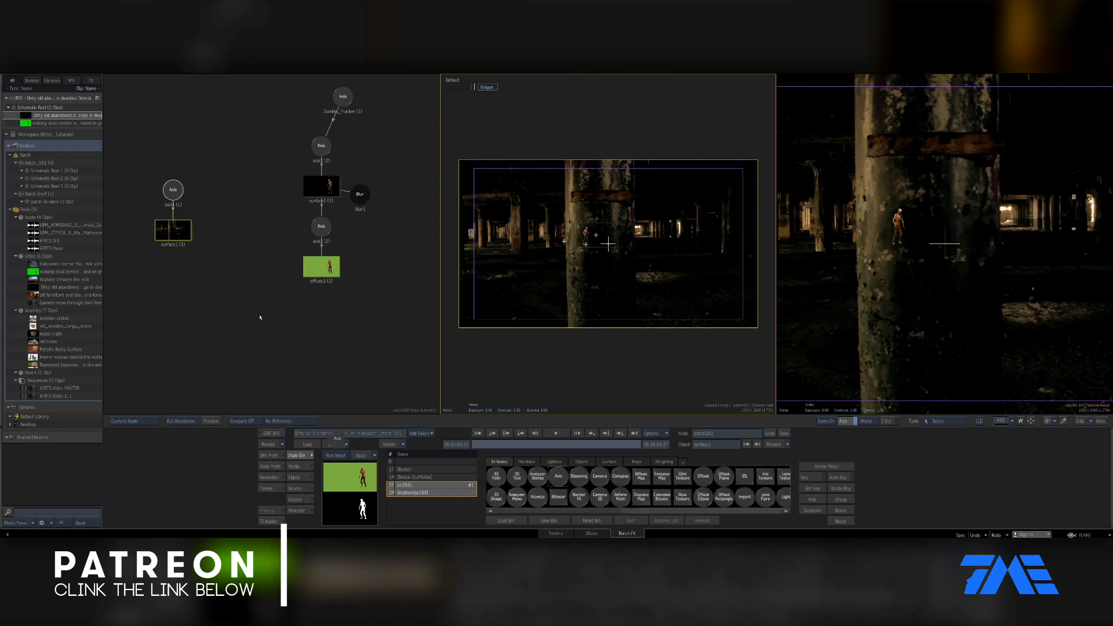
# Step: Parent a new Axis to the background surface and add a GMask beneath it
pyautogui.moveTo(259, 317); pyautogui.dragTo(183, 232)
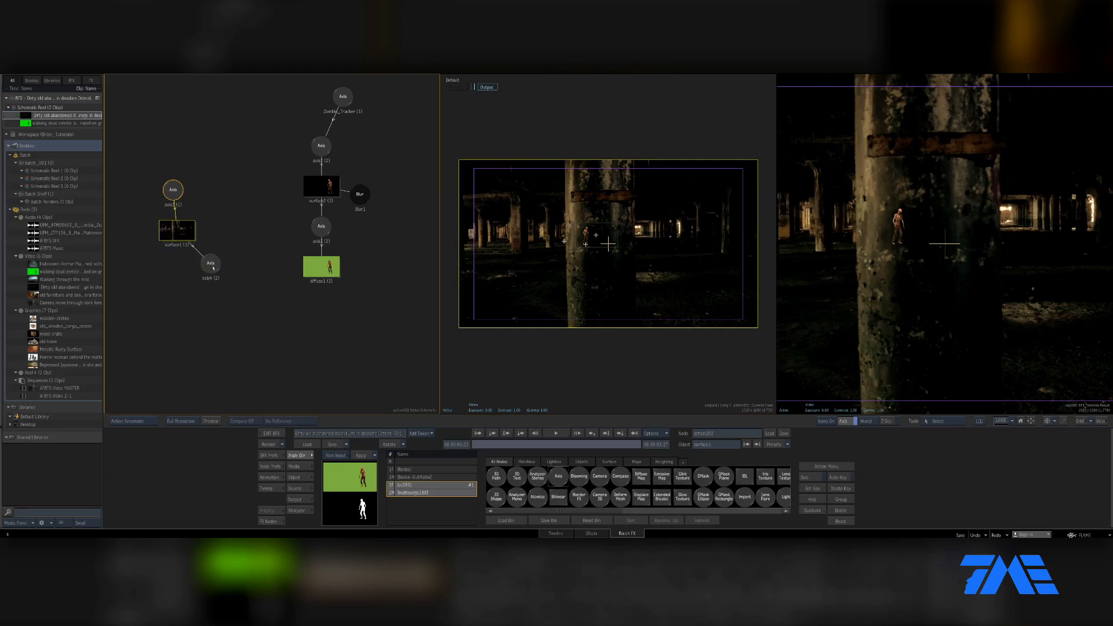
pyautogui.moveTo(213, 268); pyautogui.dragTo(219, 312)
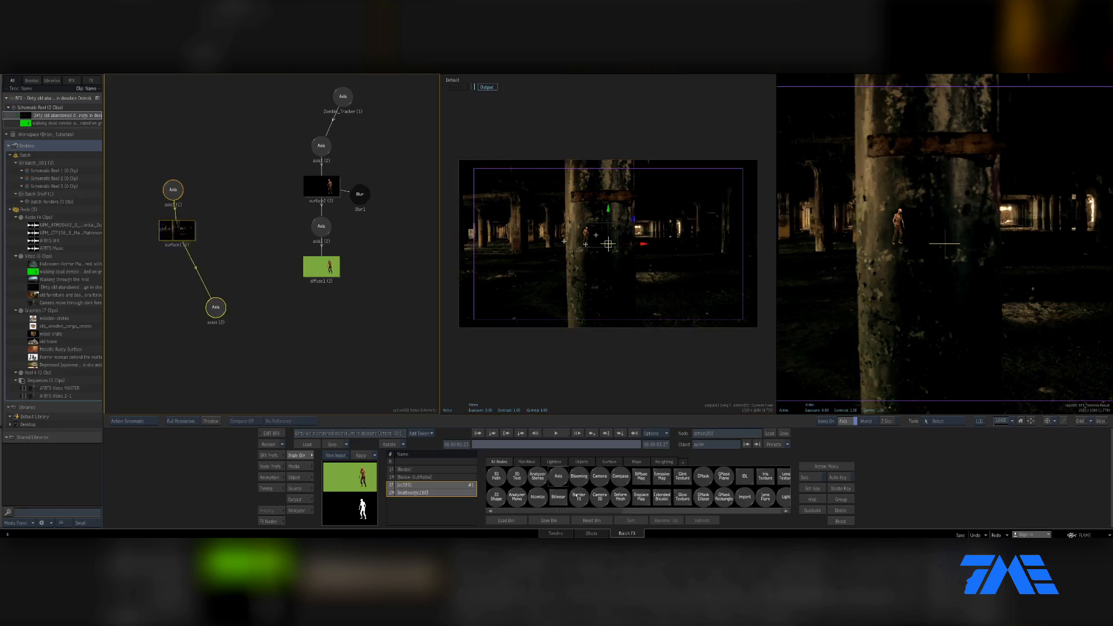
pyautogui.press('g')
pyautogui.moveTo(654, 482); pyautogui.dragTo(248, 345)
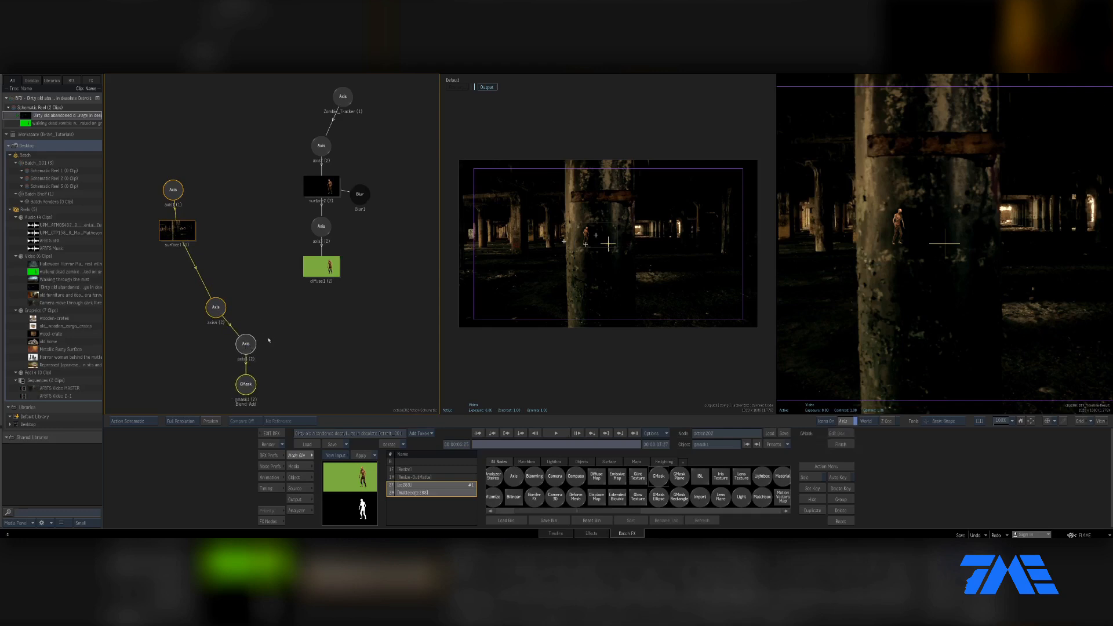
# Step: Remove the surplus axis so the background surface, one axis and the GMask form a single chain, and space the nodes out
pyautogui.click(268, 341)
pyautogui.moveTo(207, 313); pyautogui.dragTo(188, 531)
pyautogui.moveTo(244, 348); pyautogui.dragTo(199, 308)
pyautogui.moveTo(182, 236)
pyautogui.mouseDown()
pyautogui.moveTo(200, 302)
pyautogui.moveTo(184, 245)
pyautogui.mouseUp()
pyautogui.moveTo(212, 318); pyautogui.dragTo(219, 328)
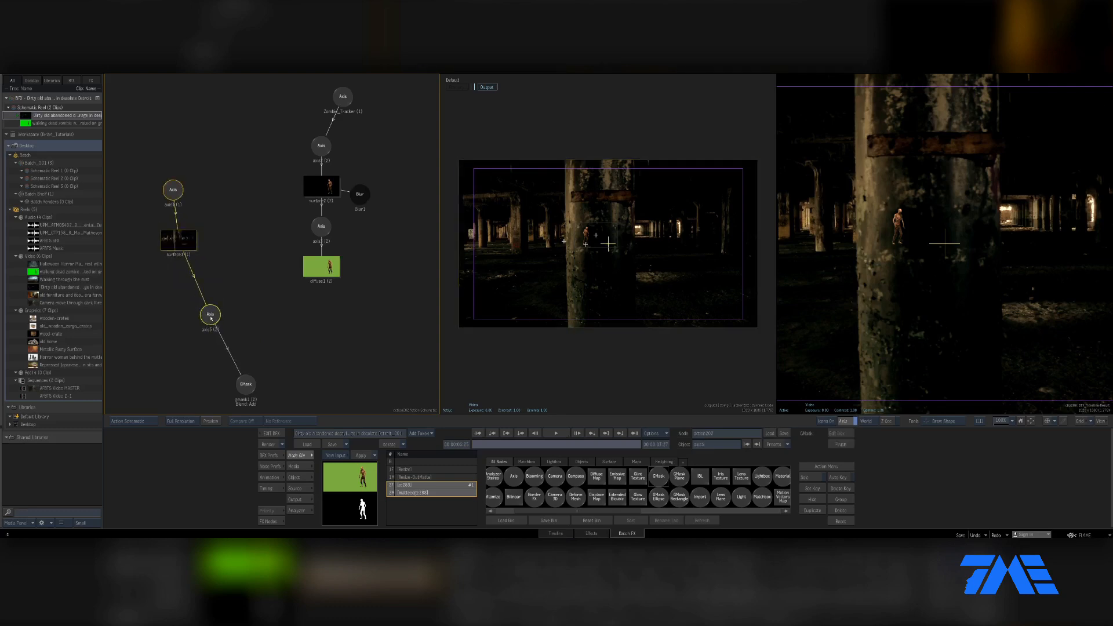
# Step: Set the tracking media for the mask's axis and track it in the Stabilizer from a point on the foreground pillar's left edge
pyautogui.click(294, 466)
pyautogui.click(296, 477)
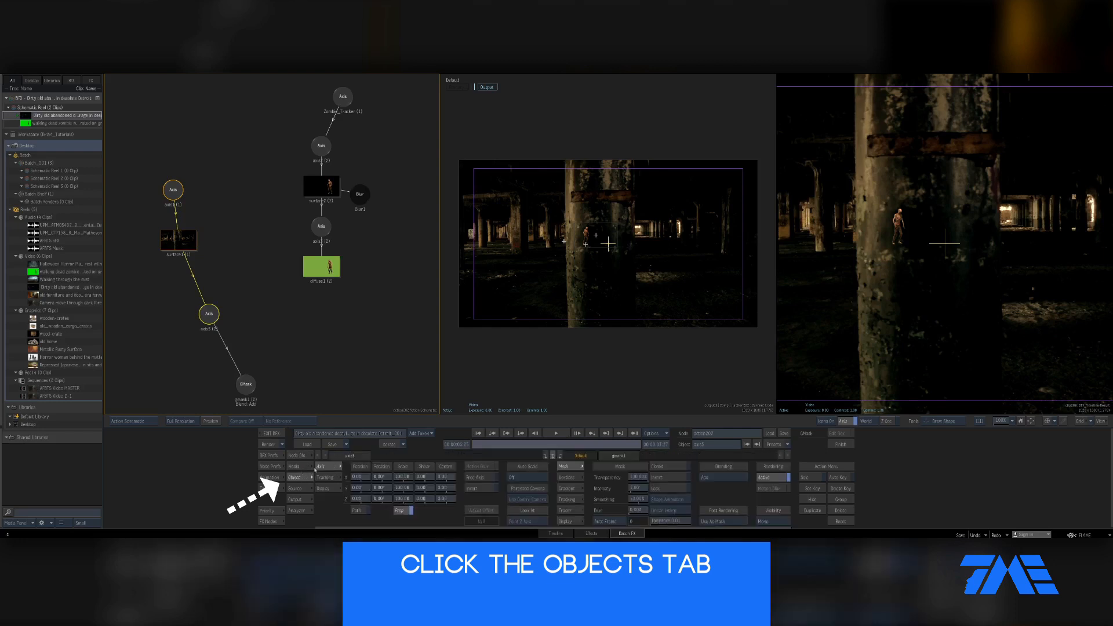
pyautogui.click(325, 477)
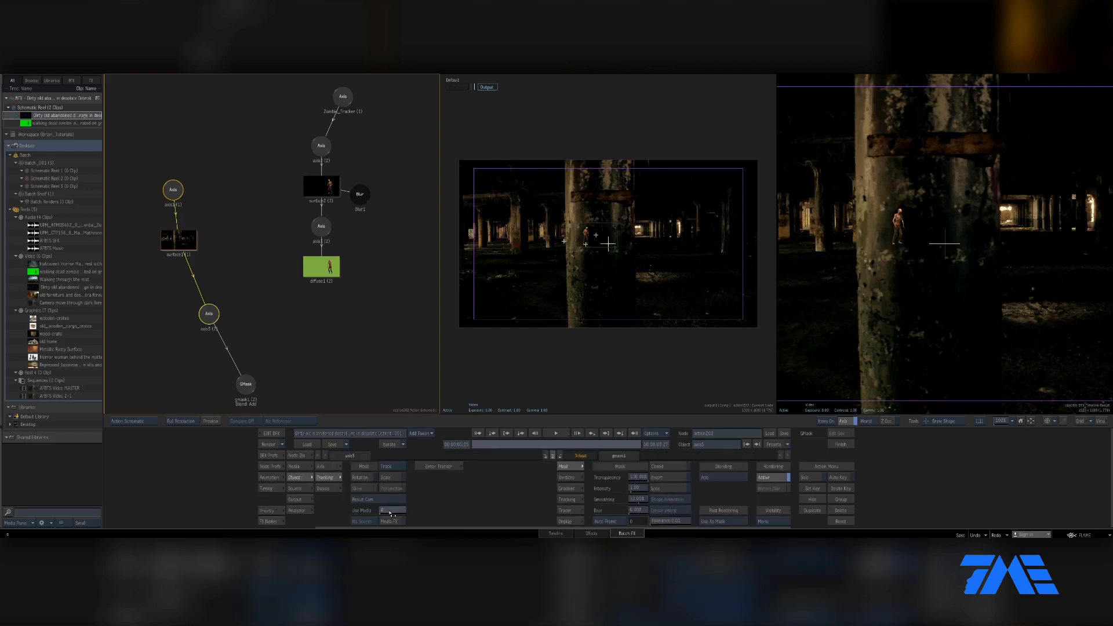
pyautogui.click(390, 513)
pyautogui.click(441, 467)
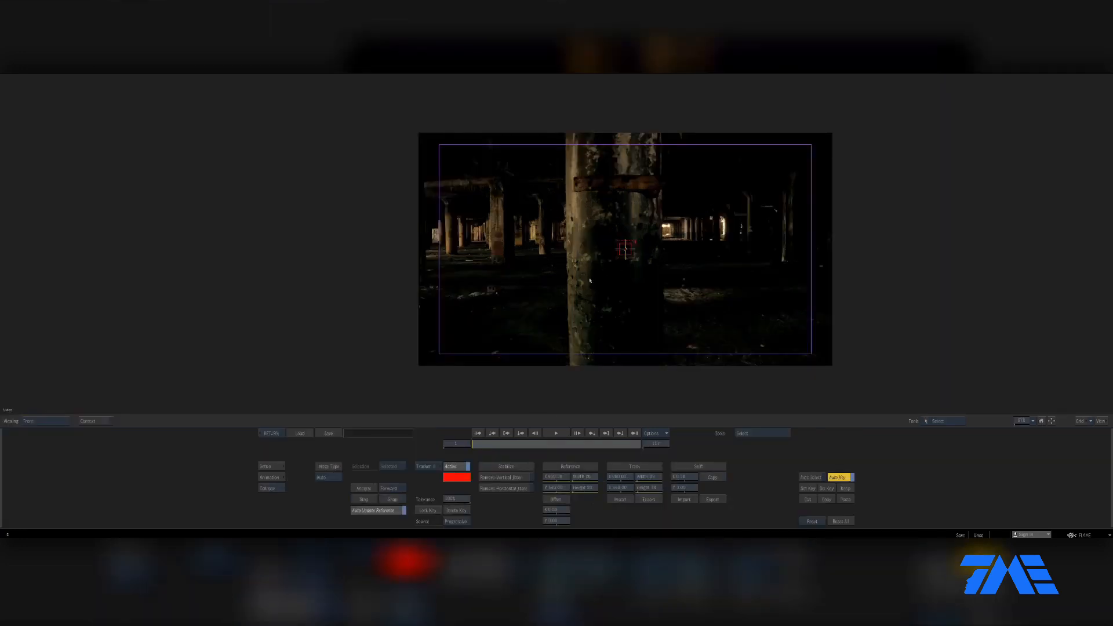
pyautogui.moveTo(627, 250); pyautogui.dragTo(568, 320)
pyautogui.click(364, 488)
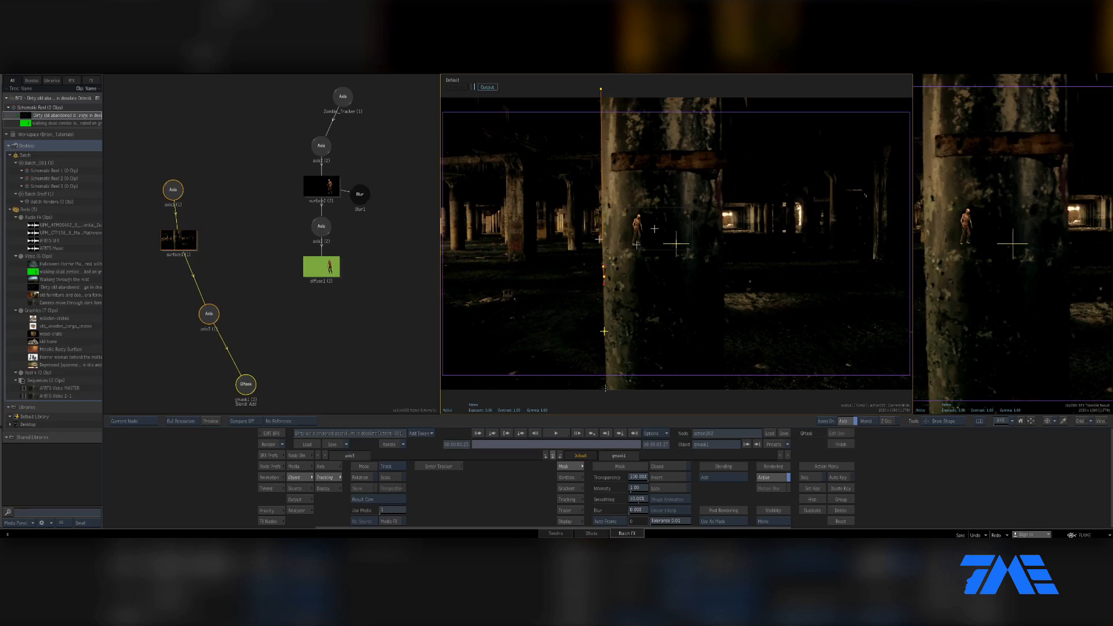
# Step: Finish the GMask outline around the foreground pillar, extending past the frame's bottom and top, and close the shape
pyautogui.click(607, 400)
pyautogui.click(724, 404)
pyautogui.click(719, 91)
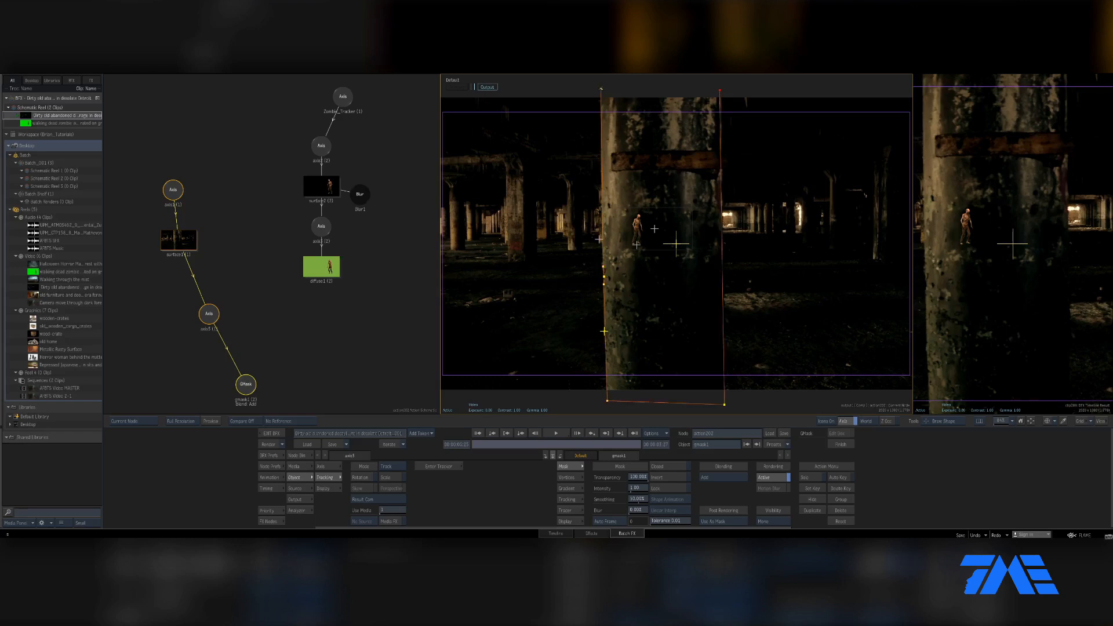
pyautogui.click(601, 90)
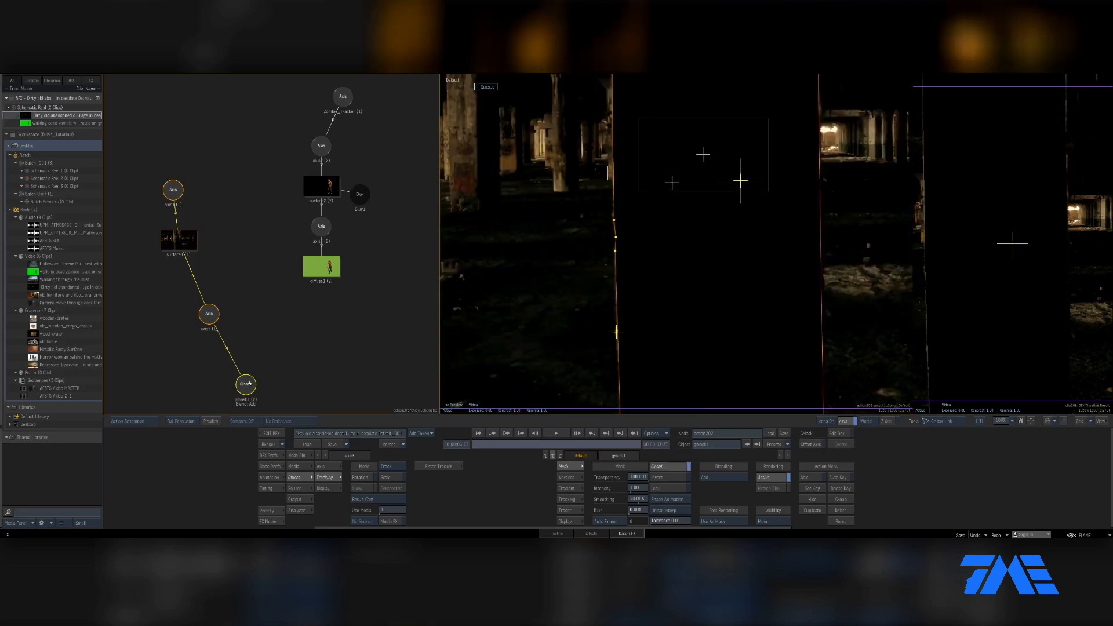
# Step: Link the GMask to the zombie surface and check the pillar occlusion at another frame
pyautogui.moveTo(319, 186); pyautogui.dragTo(319, 186)
pyautogui.moveTo(508, 446)
pyautogui.mouseDown()
pyautogui.moveTo(537, 446)
pyautogui.moveTo(499, 446)
pyautogui.mouseUp()
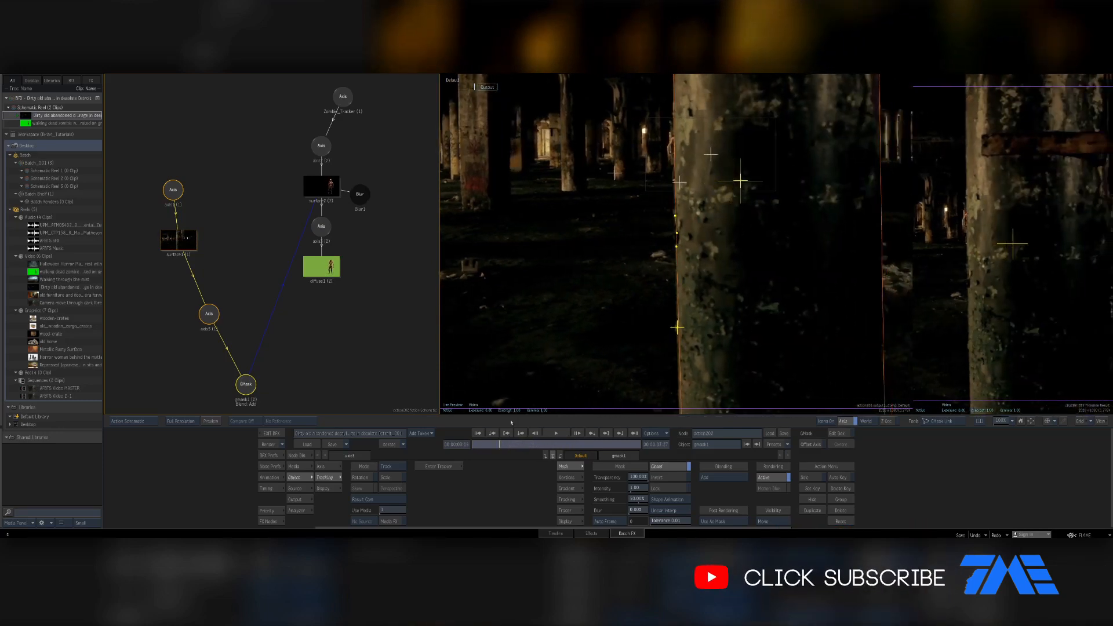
pyautogui.press('m')
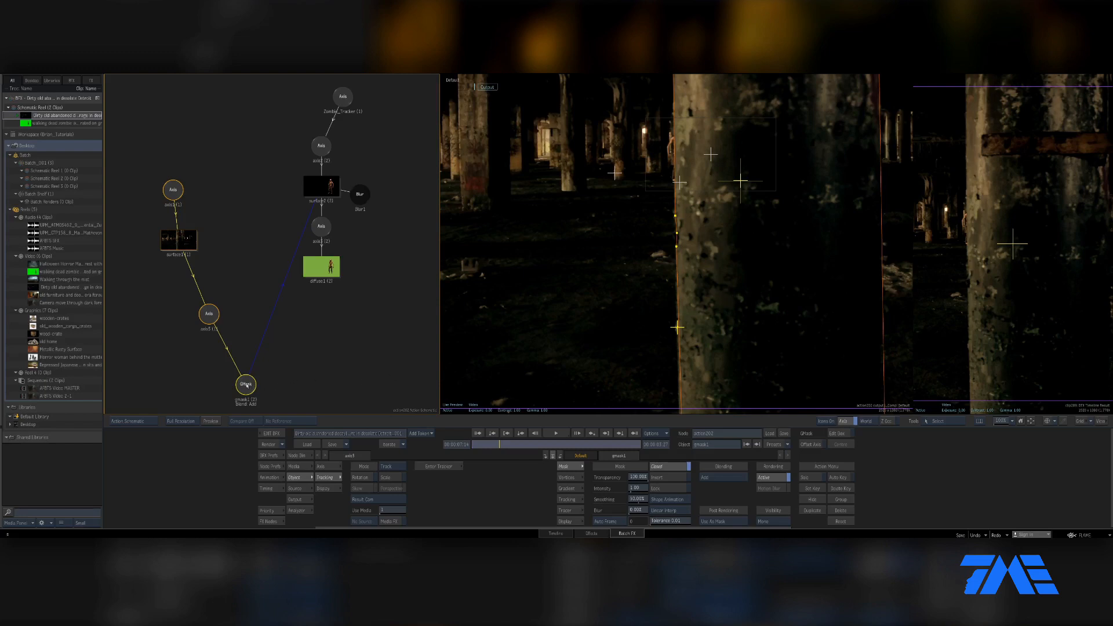
pyautogui.moveTo(247, 385); pyautogui.dragTo(249, 367)
# Step: Step to an earlier frame and adjust the GMask's lower-left point to fit the pillar's left edge
pyautogui.click(522, 433)
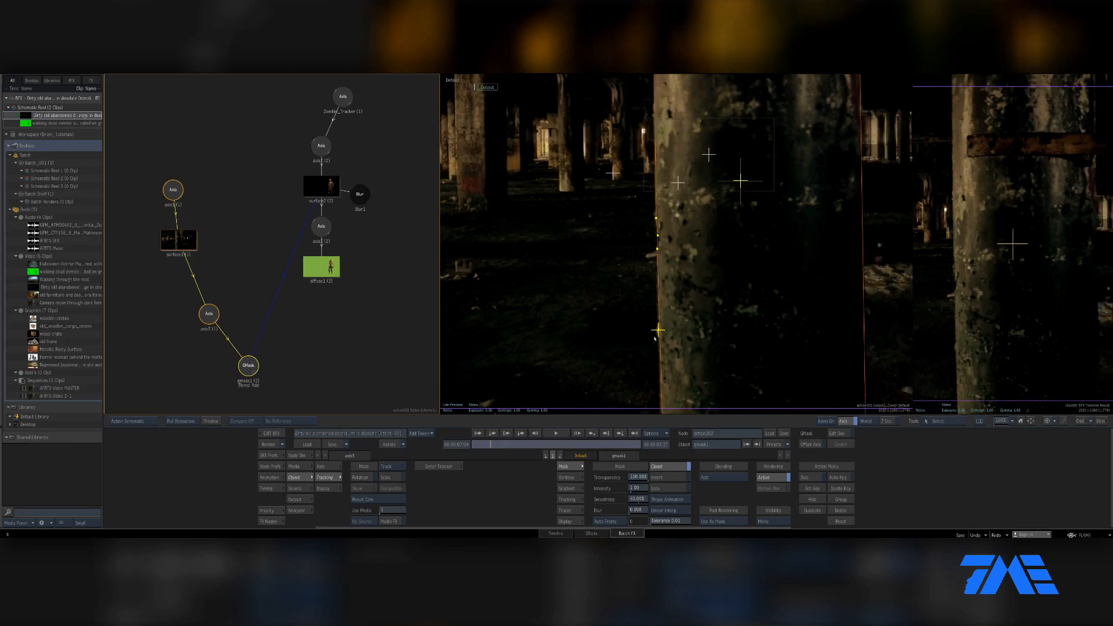
pyautogui.moveTo(669, 350); pyautogui.dragTo(621, 275)
pyautogui.press('Left')
pyautogui.press('Left')
pyautogui.press('Left')
pyautogui.press('Right')
pyautogui.press('Right')
pyautogui.press('Right')
pyautogui.press('Right')
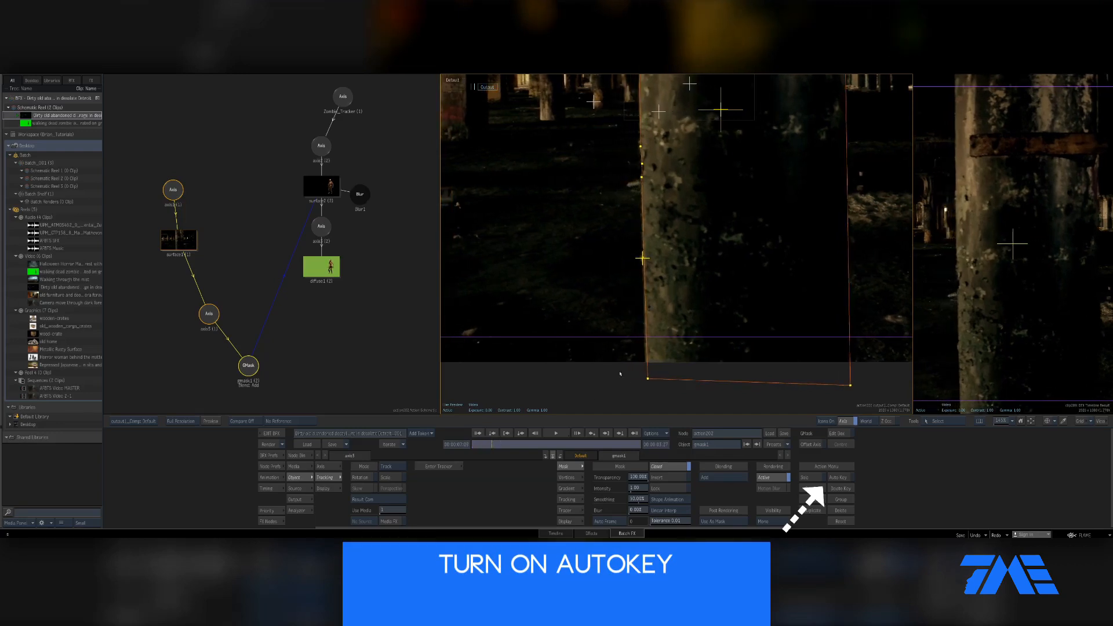
pyautogui.click(283, 380)
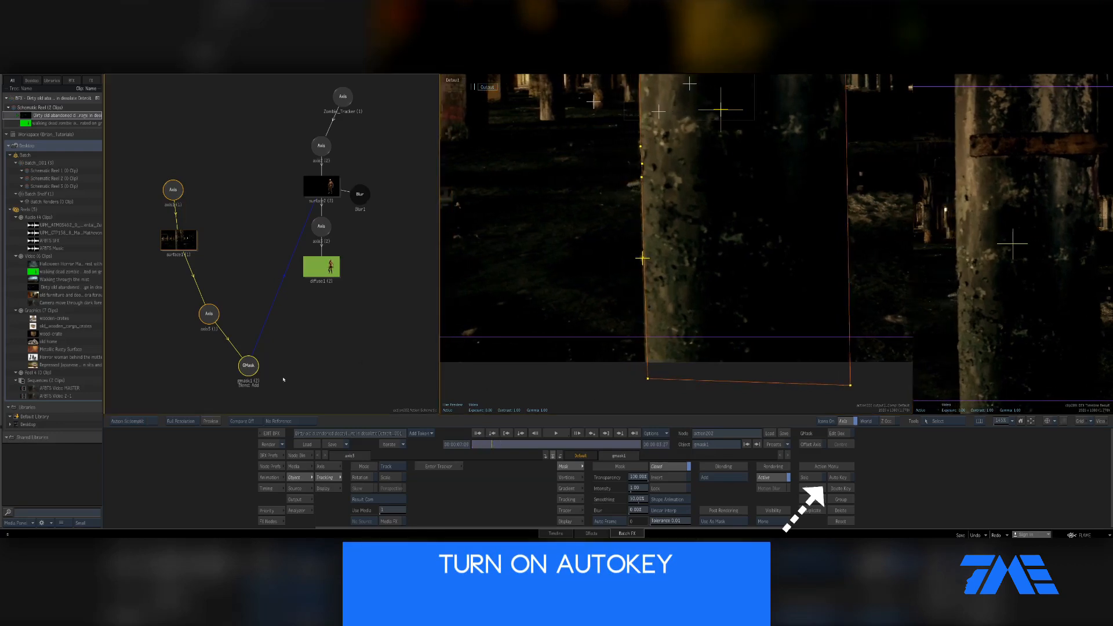
pyautogui.click(646, 383)
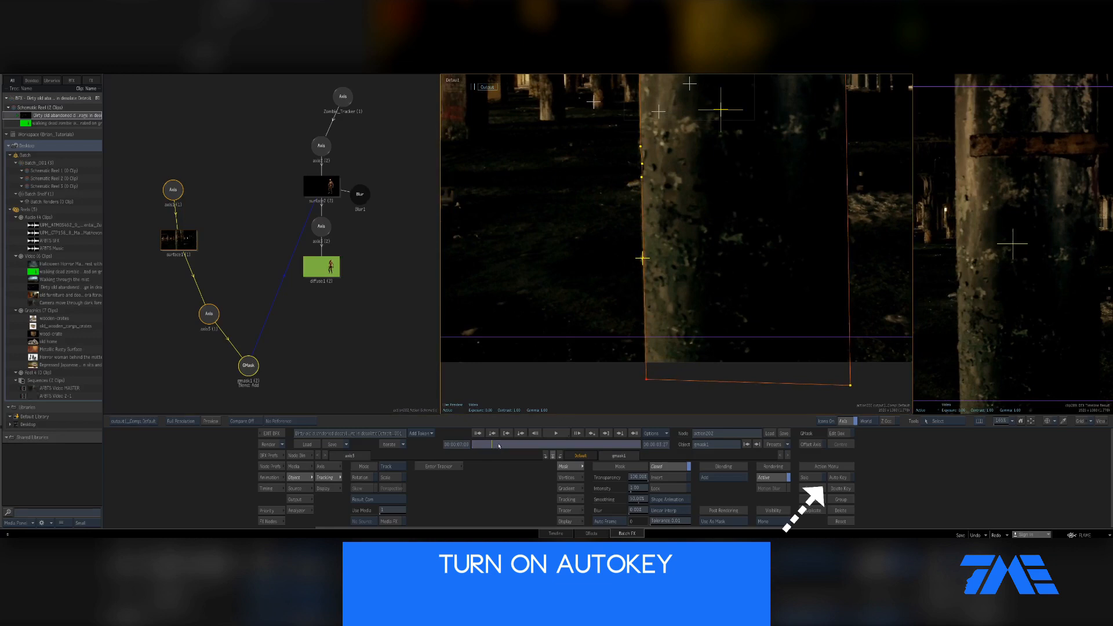
# Step: Scrub forward through the shot and examine how the GMask follows the pillar's left edge
pyautogui.moveTo(498, 446); pyautogui.dragTo(529, 440)
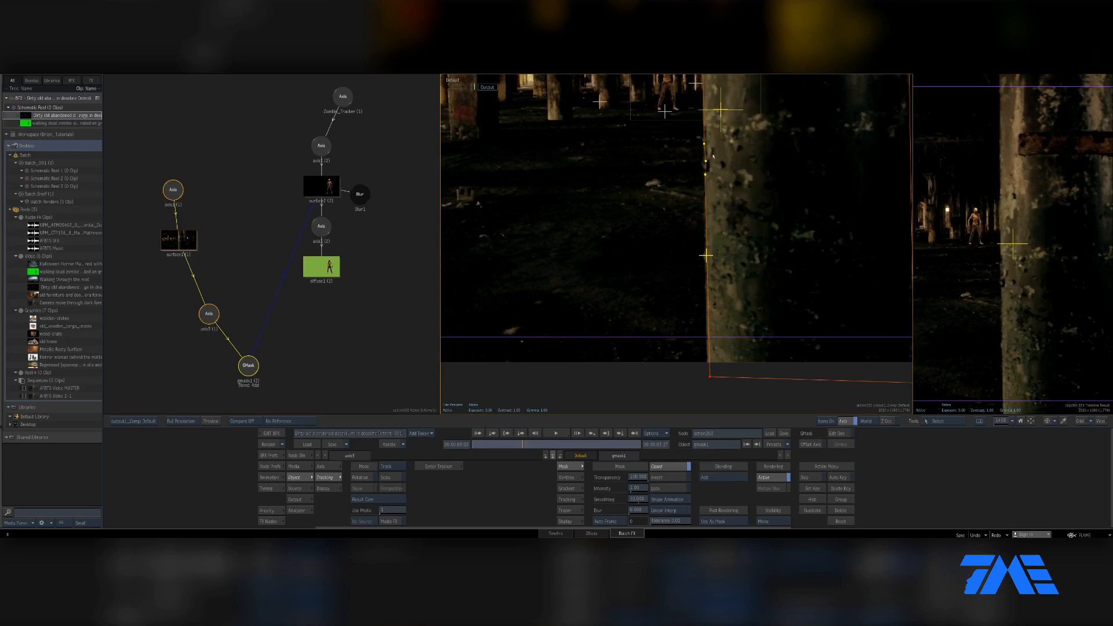
pyautogui.moveTo(675, 164); pyautogui.dragTo(661, 247)
pyautogui.moveTo(618, 292); pyautogui.dragTo(614, 236)
pyautogui.moveTo(523, 444); pyautogui.dragTo(555, 443)
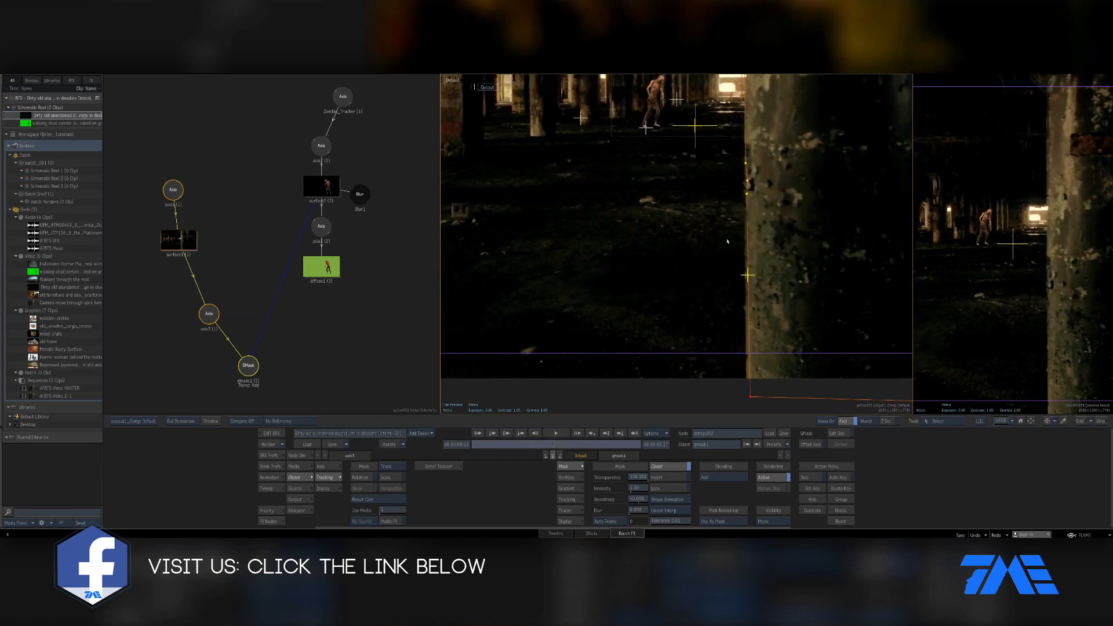
pyautogui.click(766, 184)
pyautogui.click(745, 164)
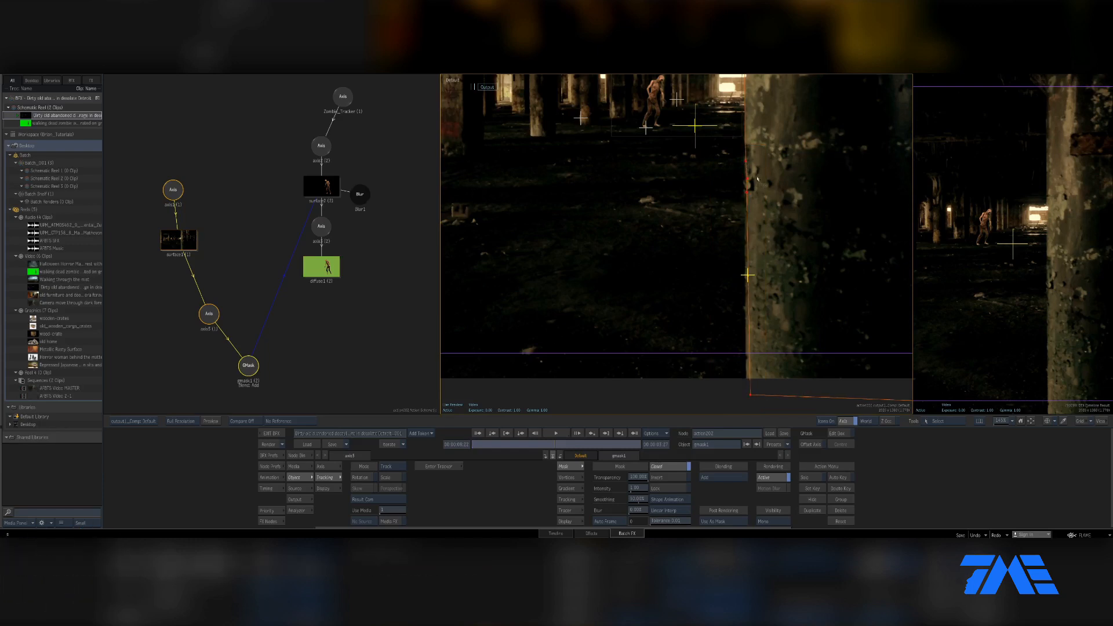
pyautogui.click(757, 179)
pyautogui.hotkey('ctrl', 'z')
pyautogui.hotkey('ctrl', 'z')
# Step: Align the GMask's left-edge points with the pillar on this frame, and its lower-left point again near the shot's end
pyautogui.moveTo(764, 171); pyautogui.dragTo(722, 407)
pyautogui.moveTo(748, 180); pyautogui.dragTo(747, 181)
pyautogui.click(750, 395)
pyautogui.hotkey('ctrl', 'z')
pyautogui.moveTo(749, 396); pyautogui.dragTo(746, 396)
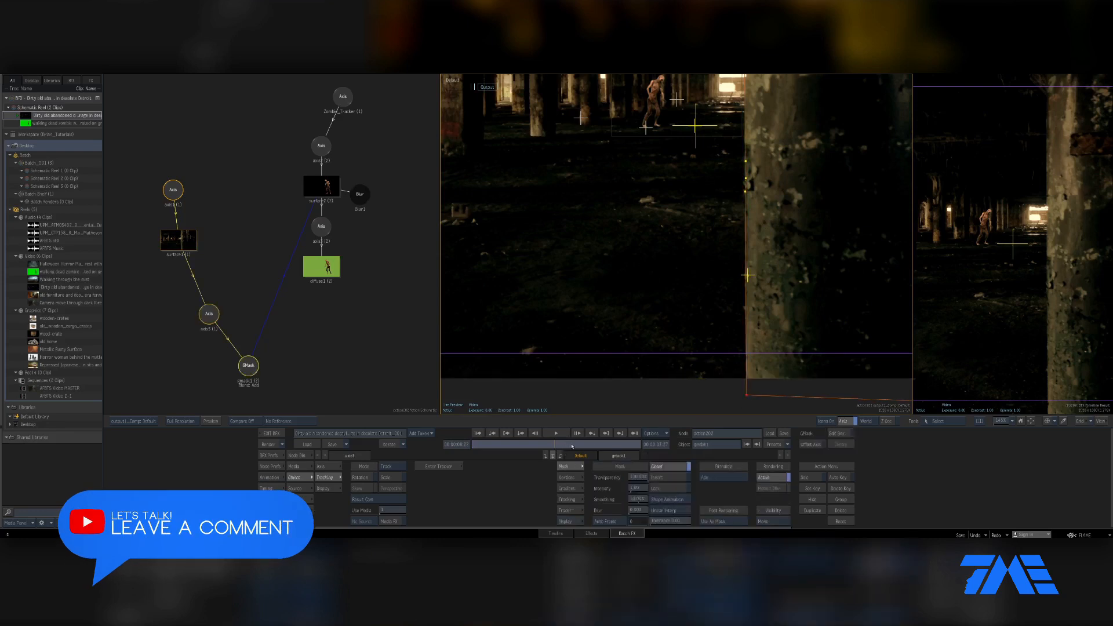
pyautogui.moveTo(555, 444); pyautogui.dragTo(654, 444)
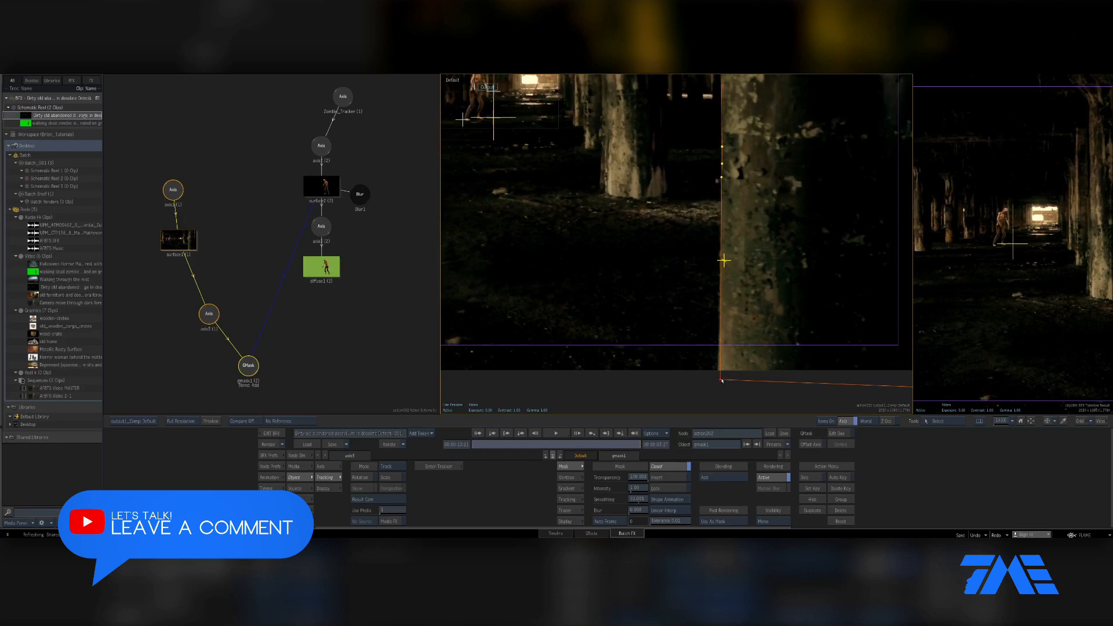
pyautogui.moveTo(721, 380); pyautogui.dragTo(719, 380)
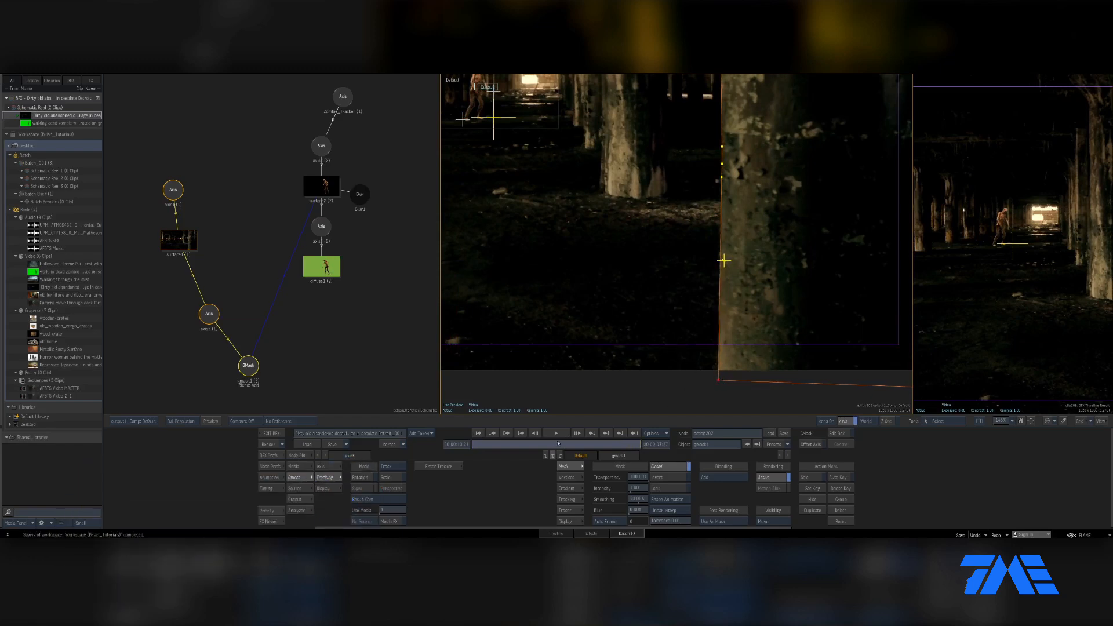
# Step: Return to an early frame of the shot and turn on Auto Key
pyautogui.moveTo(493, 451)
pyautogui.mouseDown()
pyautogui.moveTo(453, 448)
pyautogui.moveTo(510, 446)
pyautogui.mouseUp()
pyautogui.press('F8')
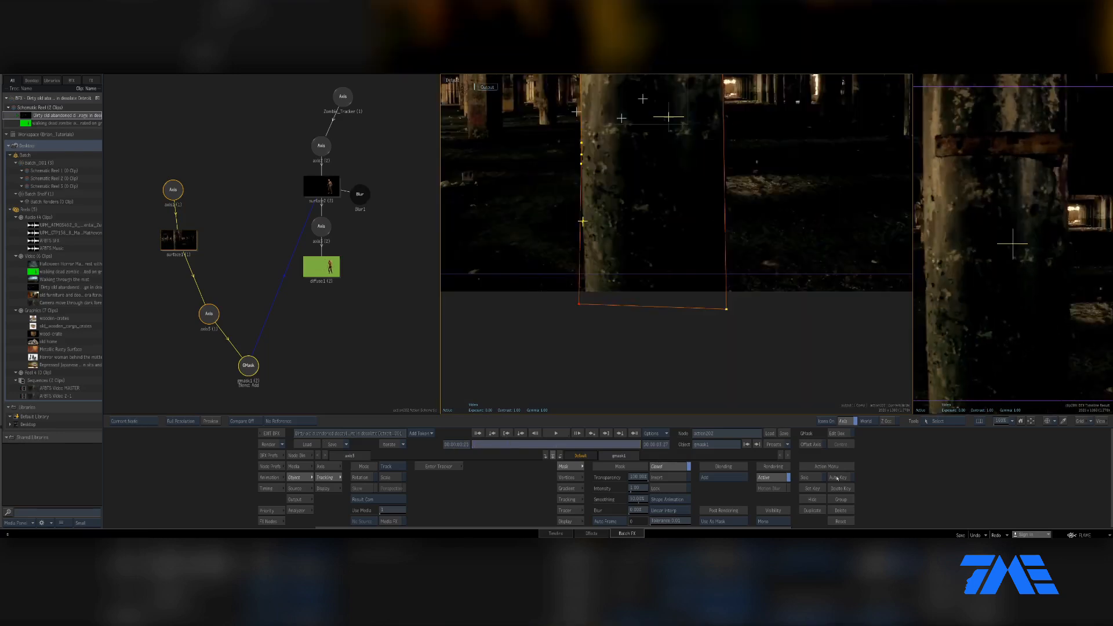
pyautogui.click(840, 477)
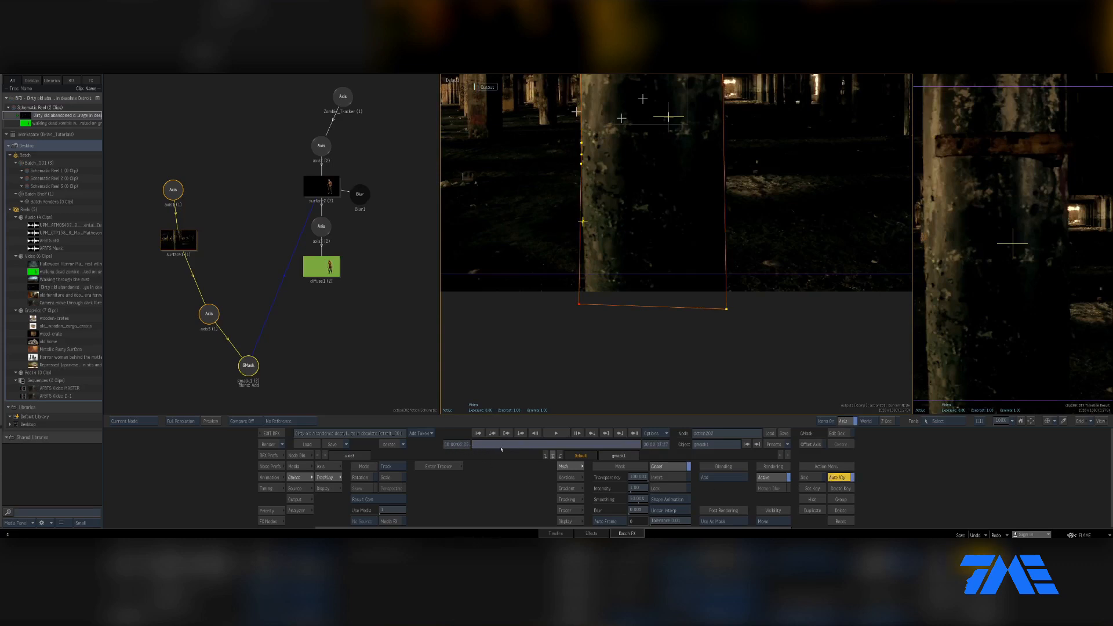
# Step: Refine the GMask's left edge against the pillar on a frame further into the shot and scrub back to check it
pyautogui.moveTo(501, 450); pyautogui.dragTo(535, 449)
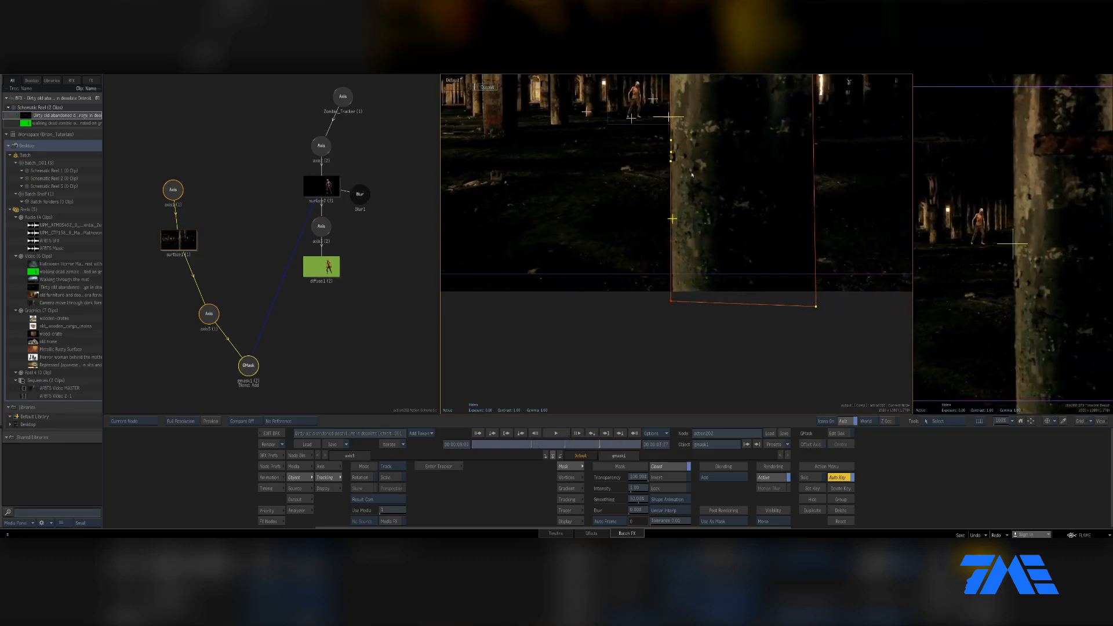
pyautogui.scroll(5, 691, 175)
pyautogui.moveTo(624, 229); pyautogui.dragTo(643, 227)
pyautogui.moveTo(648, 359); pyautogui.dragTo(616, 94)
pyautogui.moveTo(613, 318); pyautogui.dragTo(618, 318)
pyautogui.scroll(-6, 618, 318)
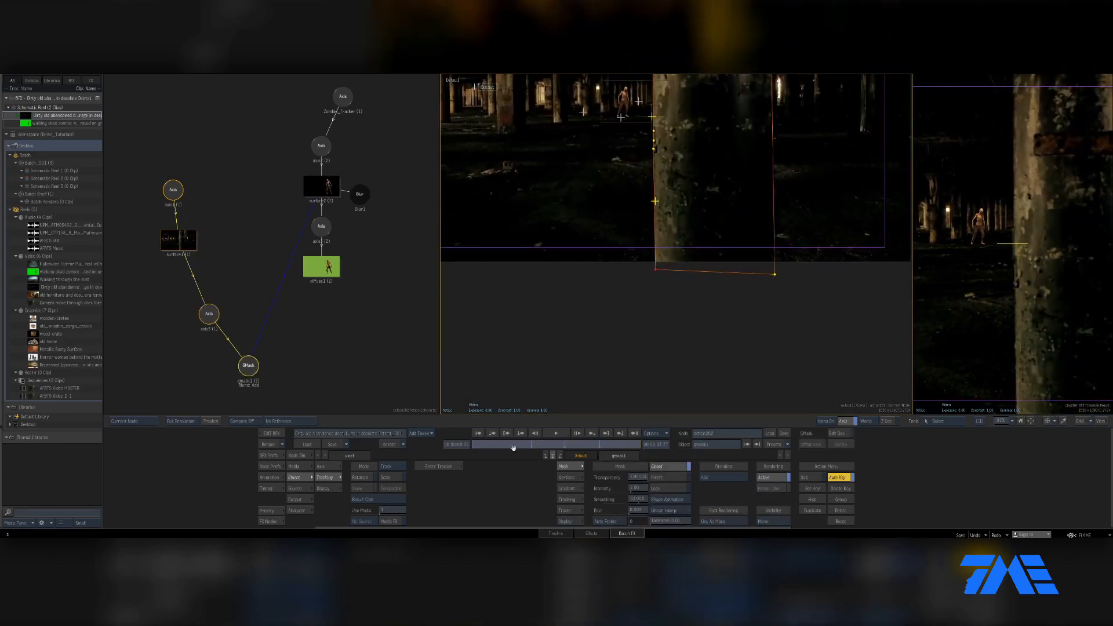
pyautogui.moveTo(513, 448)
pyautogui.mouseDown()
pyautogui.moveTo(473, 445)
pyautogui.moveTo(502, 449)
pyautogui.mouseUp()
pyautogui.scroll(1, 571, 114)
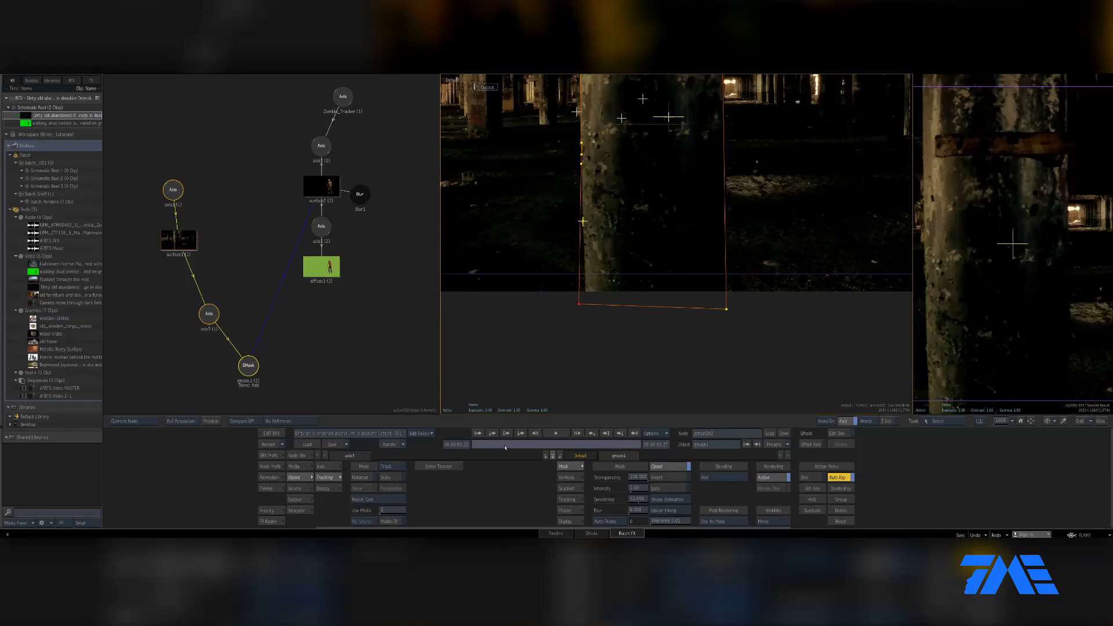